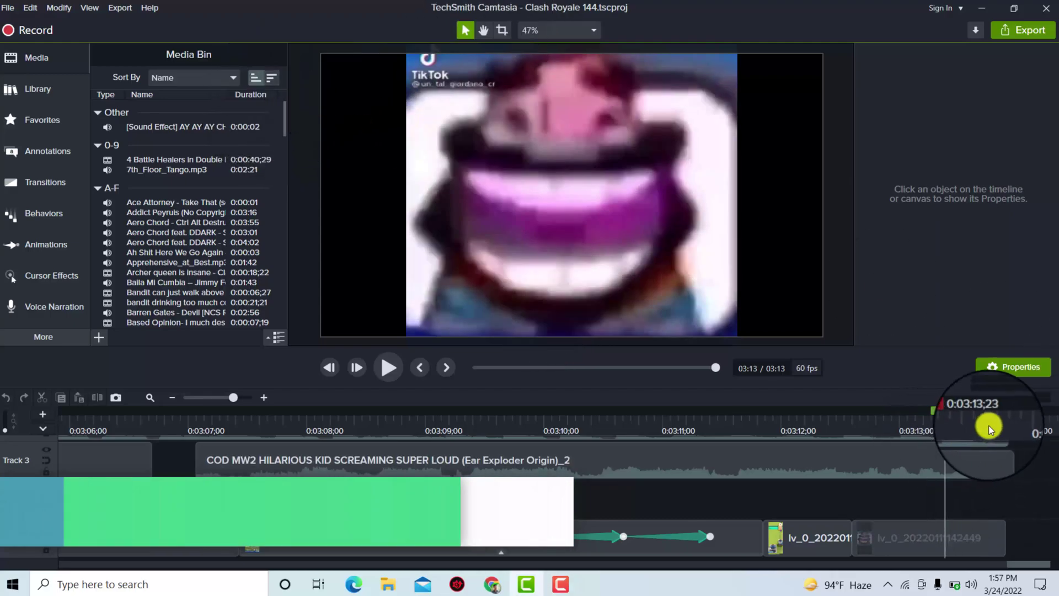
# - Zoom into the timeline's end and scrub the playhead to 0:03:13;42 on the final lv_0 clip
pyautogui.click(962, 428)
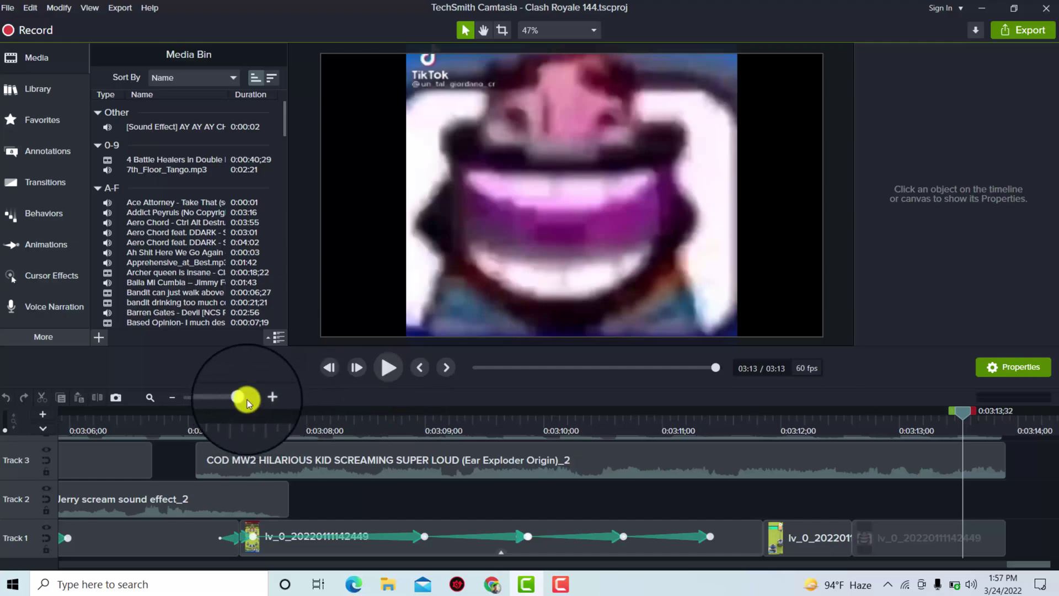
pyautogui.moveTo(247, 399); pyautogui.dragTo(256, 403)
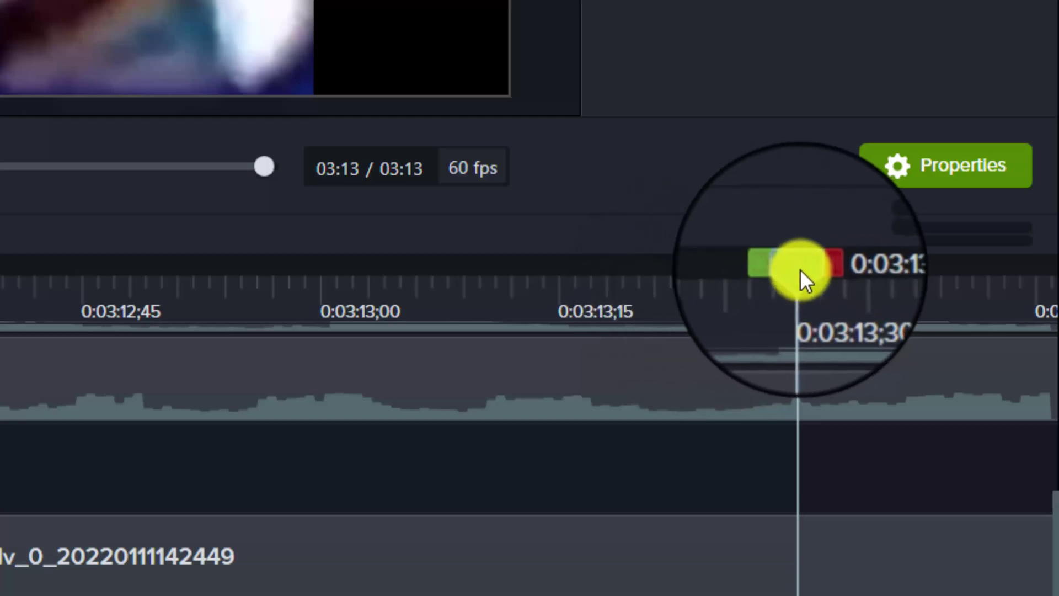
pyautogui.moveTo(800, 269)
pyautogui.mouseDown()
pyautogui.moveTo(712, 293)
pyautogui.moveTo(756, 295)
pyautogui.mouseUp()
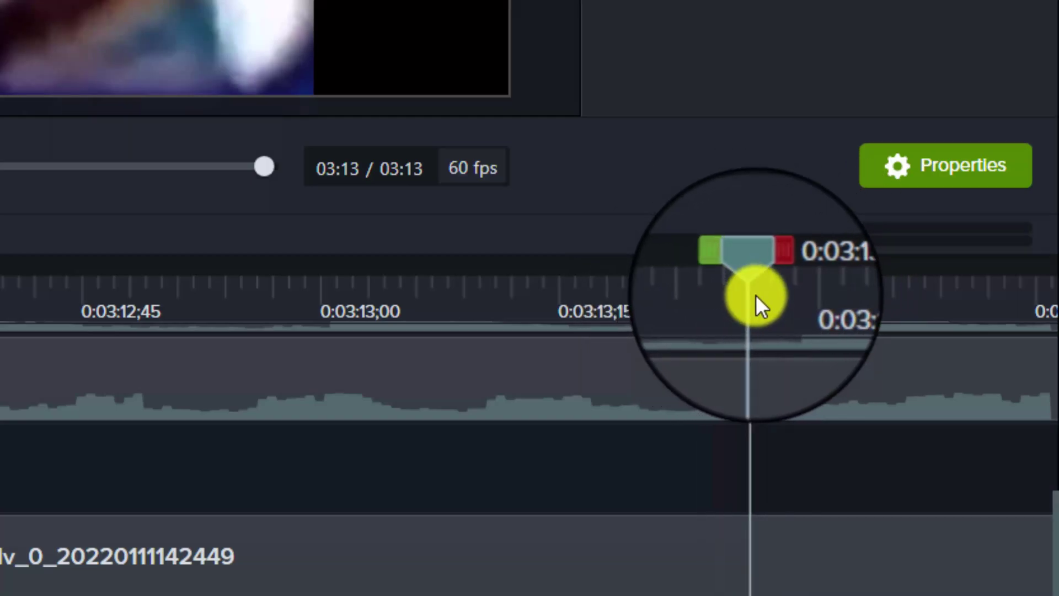
pyautogui.click(703, 294)
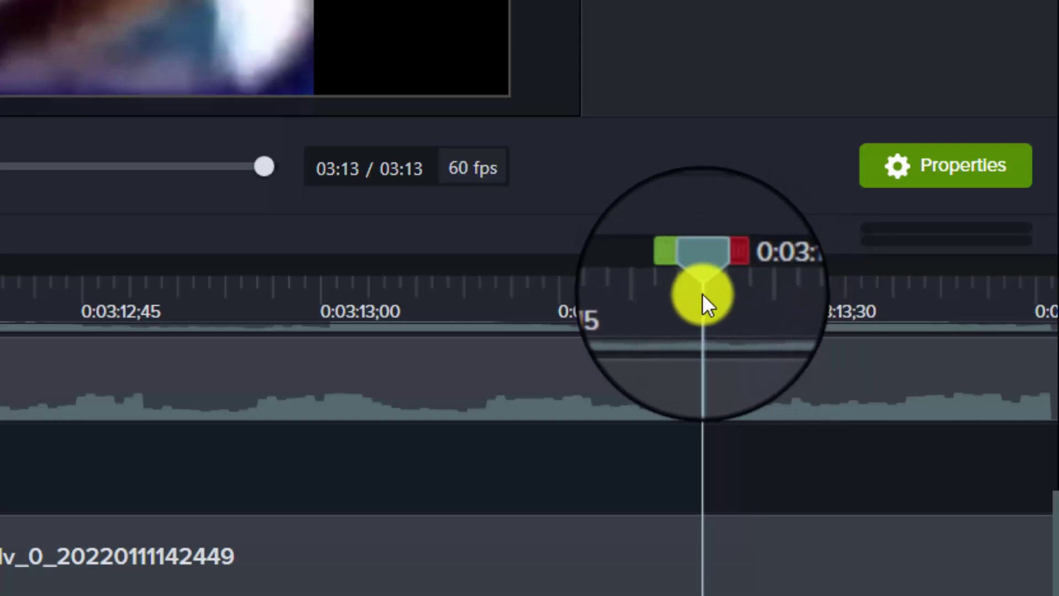
pyautogui.moveTo(702, 293)
pyautogui.mouseDown()
pyautogui.moveTo(720, 278)
pyautogui.moveTo(774, 292)
pyautogui.mouseUp()
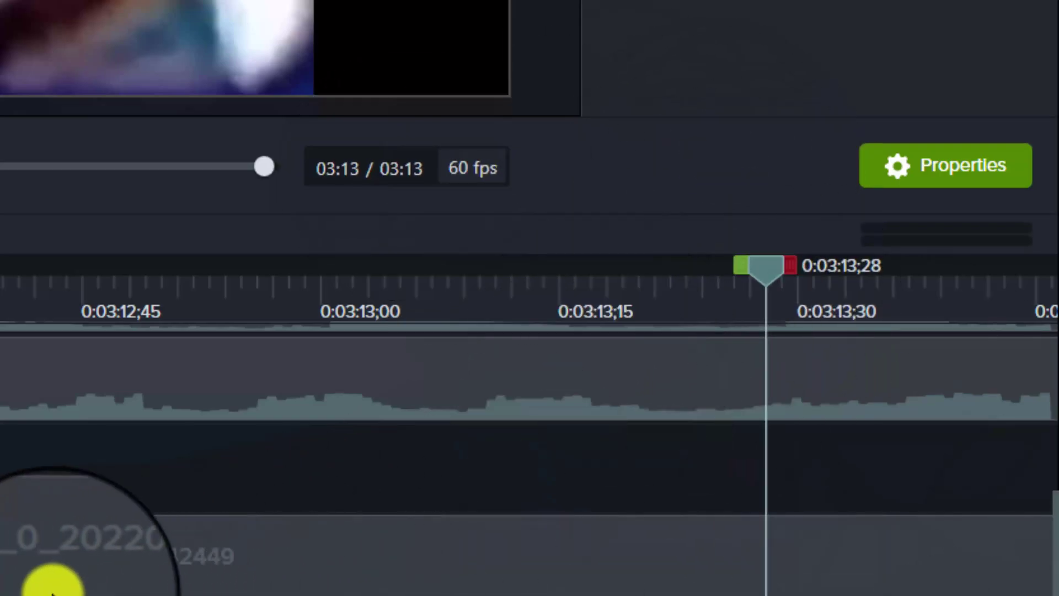
pyautogui.hscroll(3, 1049, 589)
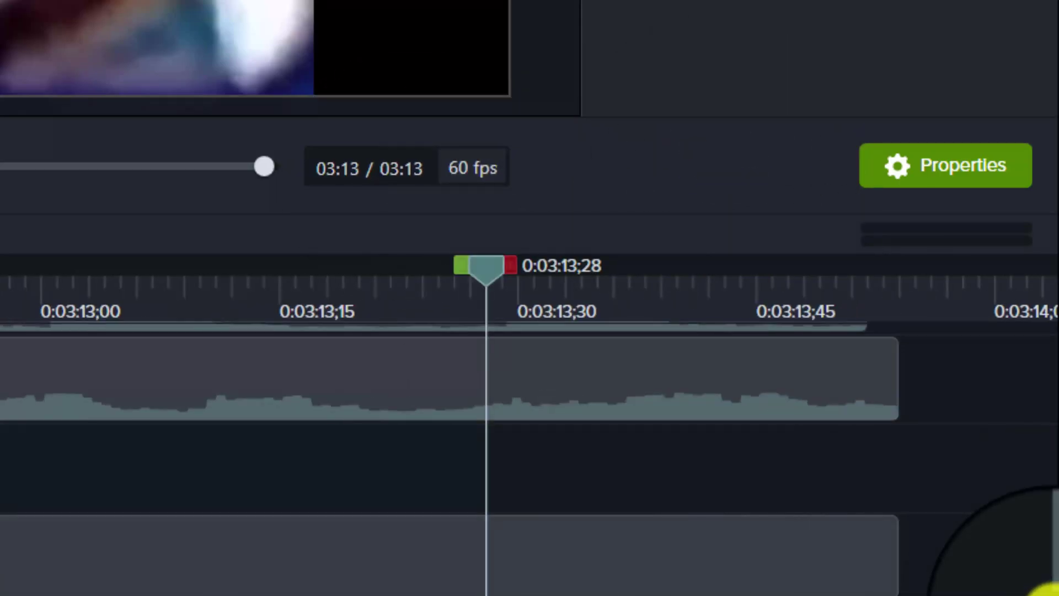
pyautogui.moveTo(621, 294)
pyautogui.mouseDown()
pyautogui.moveTo(634, 303)
pyautogui.moveTo(709, 267)
pyautogui.moveTo(596, 291)
pyautogui.moveTo(730, 306)
pyautogui.moveTo(696, 284)
pyautogui.moveTo(708, 288)
pyautogui.moveTo(25, 241)
pyautogui.moveTo(255, 404)
pyautogui.moveTo(225, 439)
pyautogui.moveTo(337, 425)
pyautogui.moveTo(549, 466)
pyautogui.moveTo(638, 466)
pyautogui.moveTo(502, 504)
pyautogui.moveTo(532, 493)
pyautogui.moveTo(245, 493)
pyautogui.moveTo(260, 470)
pyautogui.moveTo(323, 461)
pyautogui.moveTo(547, 473)
pyautogui.moveTo(880, 468)
pyautogui.moveTo(905, 460)
pyautogui.moveTo(895, 426)
pyautogui.moveTo(912, 411)
pyautogui.mouseUp()
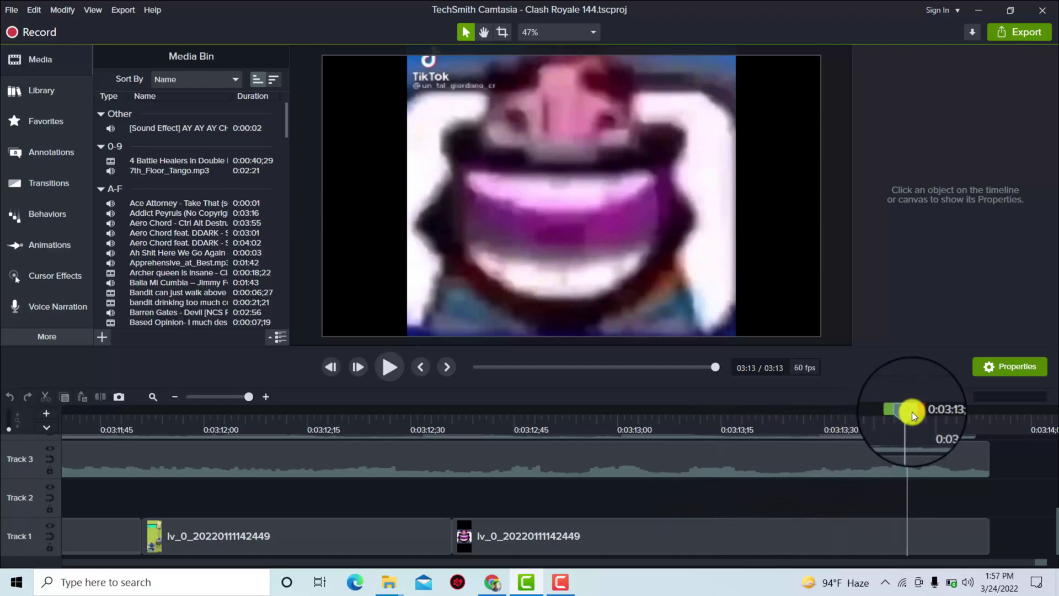
# - Apply Extend Frame to the final lv_0 clip at 0:03:13;42, stretching it to about 0:03:14;30
pyautogui.click(504, 178)
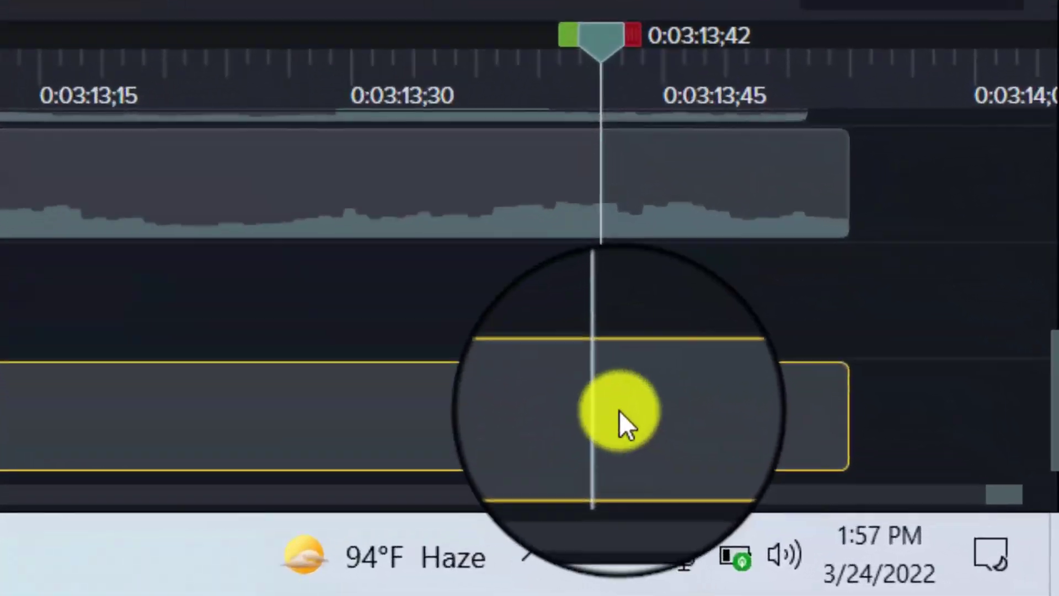
pyautogui.rightClick(610, 407)
pyautogui.press('Escape')
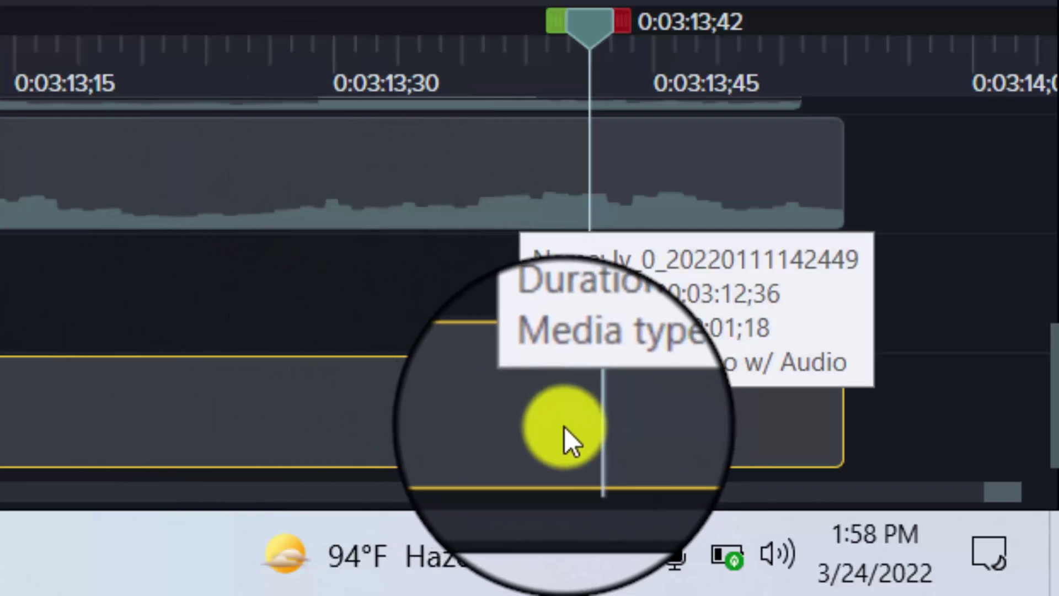
pyautogui.moveTo(579, 430)
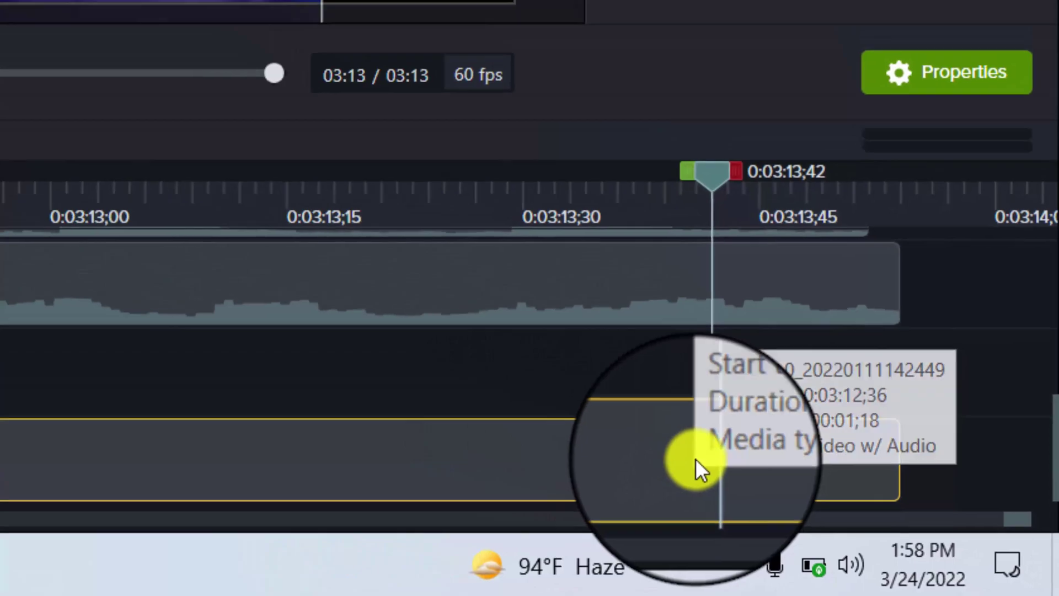
pyautogui.rightClick(699, 459)
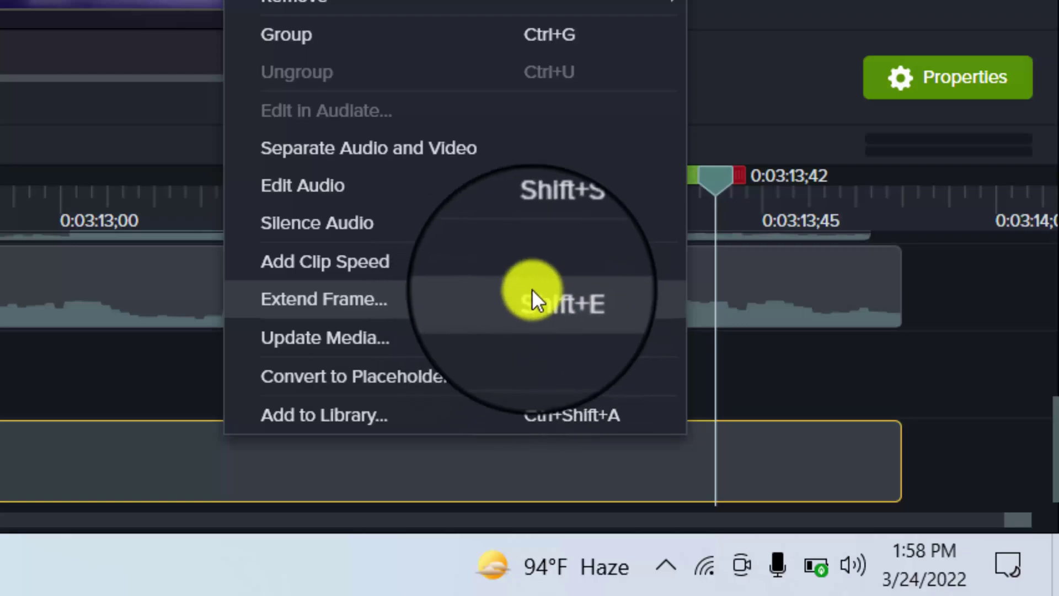
pyautogui.click(410, 294)
pyautogui.moveTo(922, 213)
pyautogui.mouseDown()
pyautogui.moveTo(1047, 248)
pyautogui.moveTo(888, 267)
pyautogui.moveTo(991, 267)
pyautogui.mouseUp()
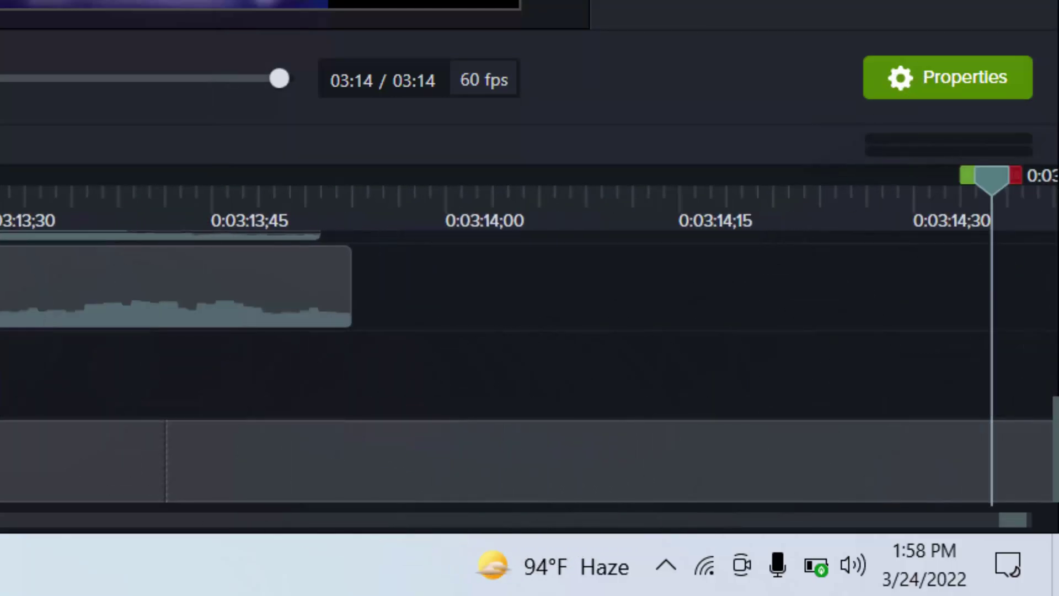
pyautogui.scroll(-2, 530, 331)
pyautogui.scroll(-2, 530, 331)
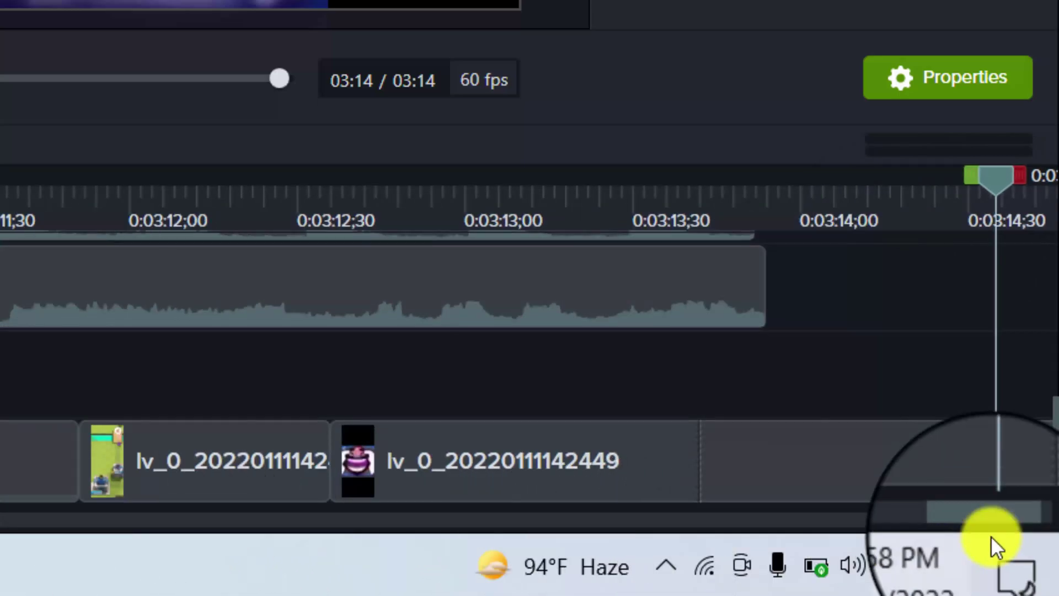
pyautogui.moveTo(995, 518); pyautogui.dragTo(1005, 516)
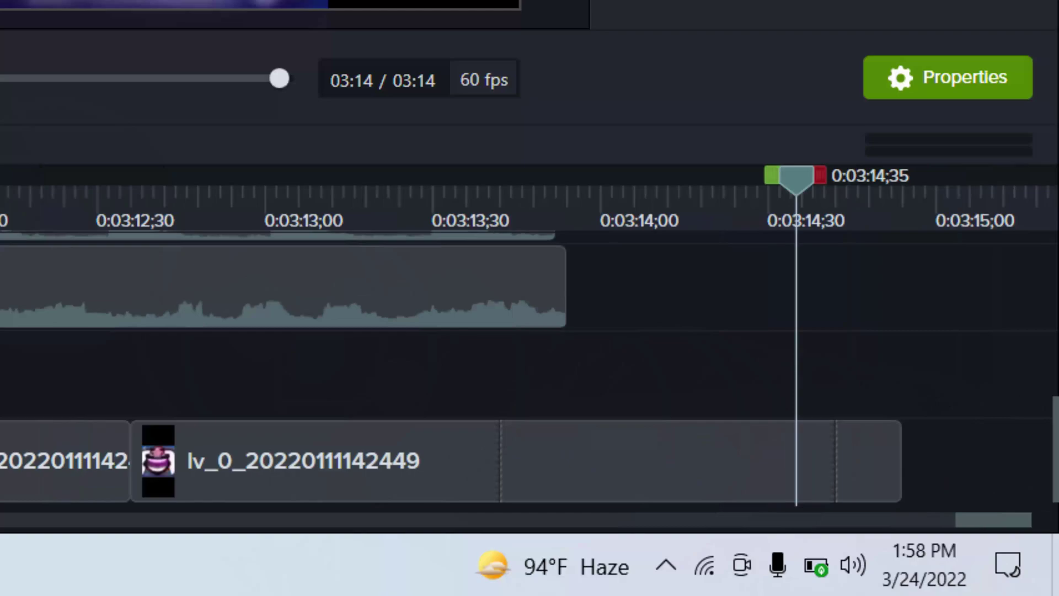
pyautogui.scroll(2, 463, 480)
# - Select the extended lv_0 clip and place the playhead at 0:03:14;42
pyautogui.click(464, 480)
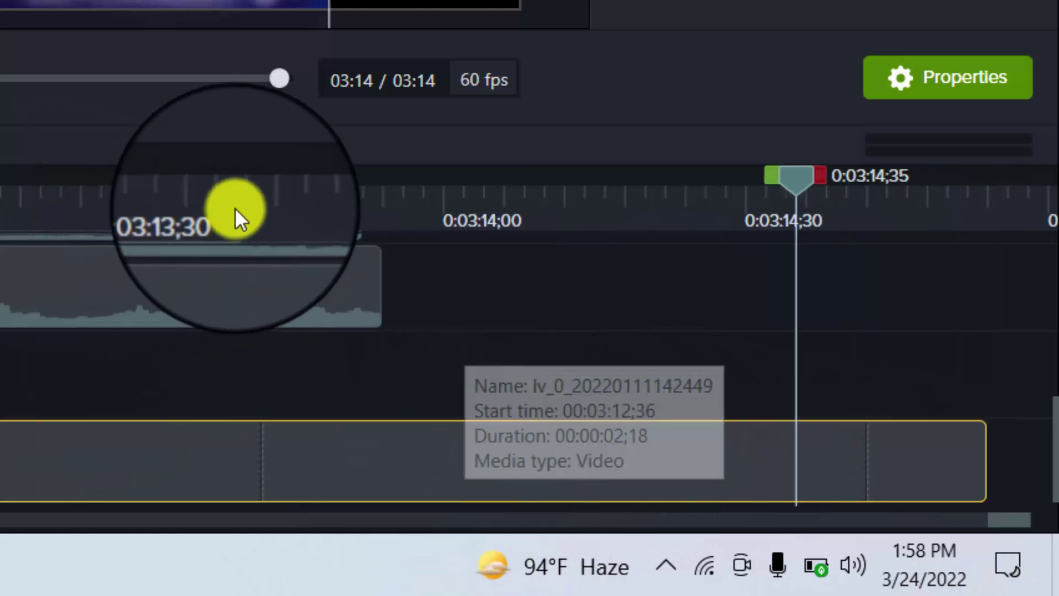
pyautogui.moveTo(251, 212); pyautogui.dragTo(263, 199)
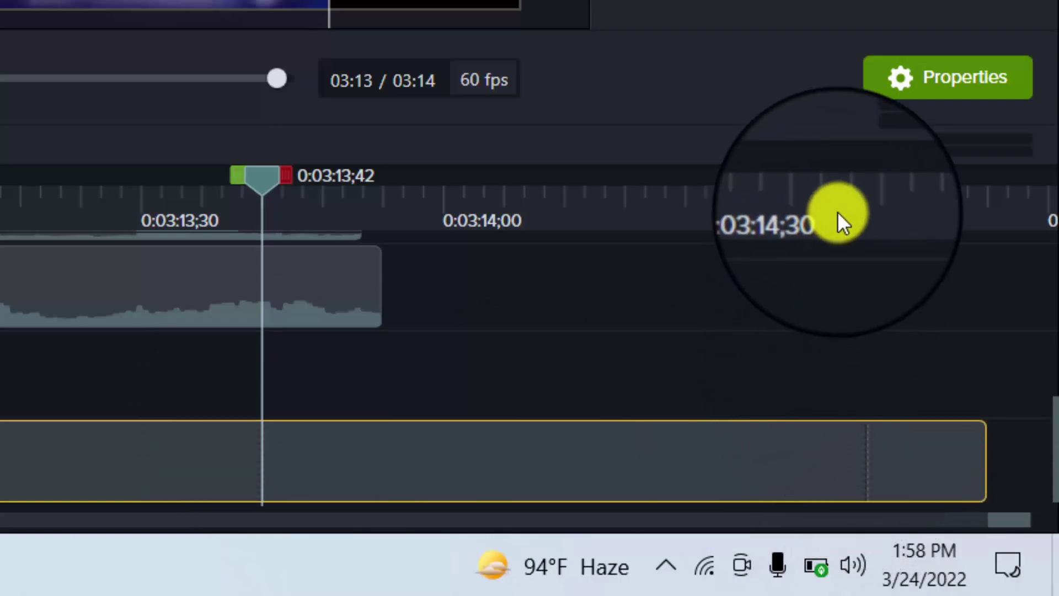
pyautogui.click(836, 212)
pyautogui.moveTo(836, 210); pyautogui.dragTo(865, 215)
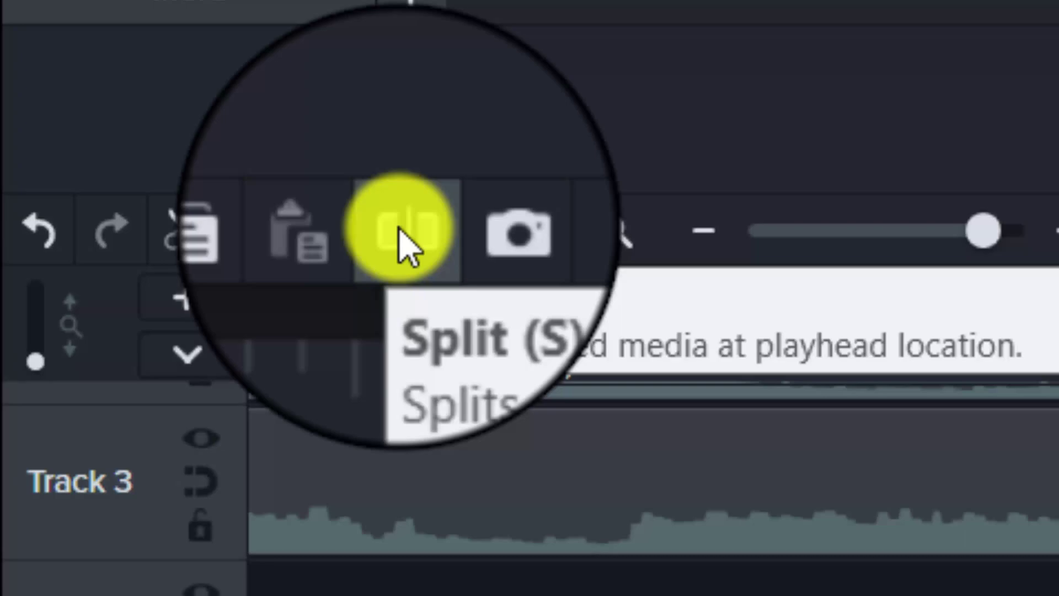
# - Split the clip at 0:03:14;42 and drag the following clip later to open a gap
pyautogui.click(399, 231)
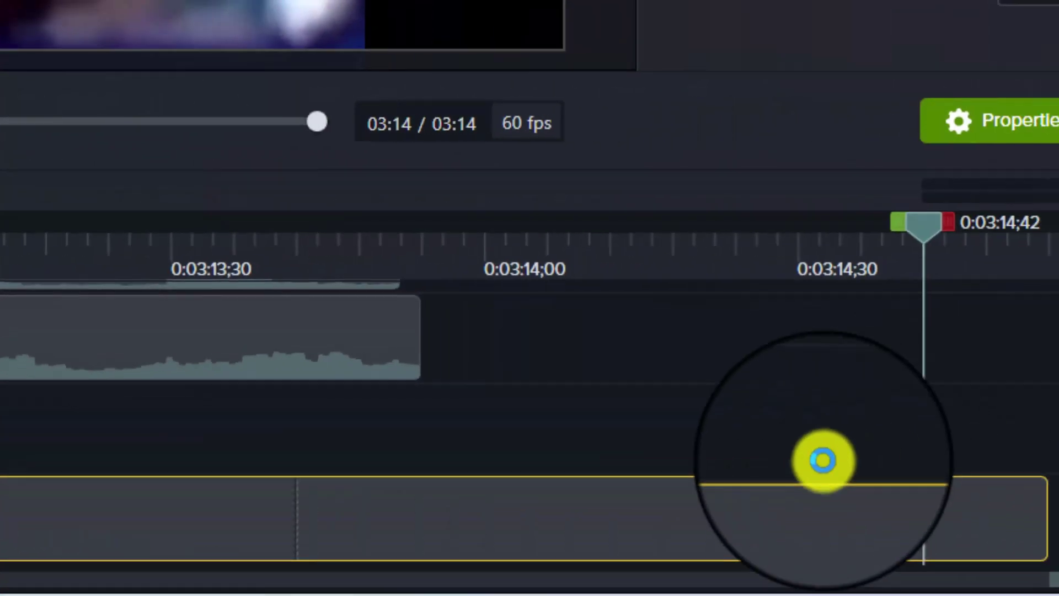
pyautogui.click(823, 460)
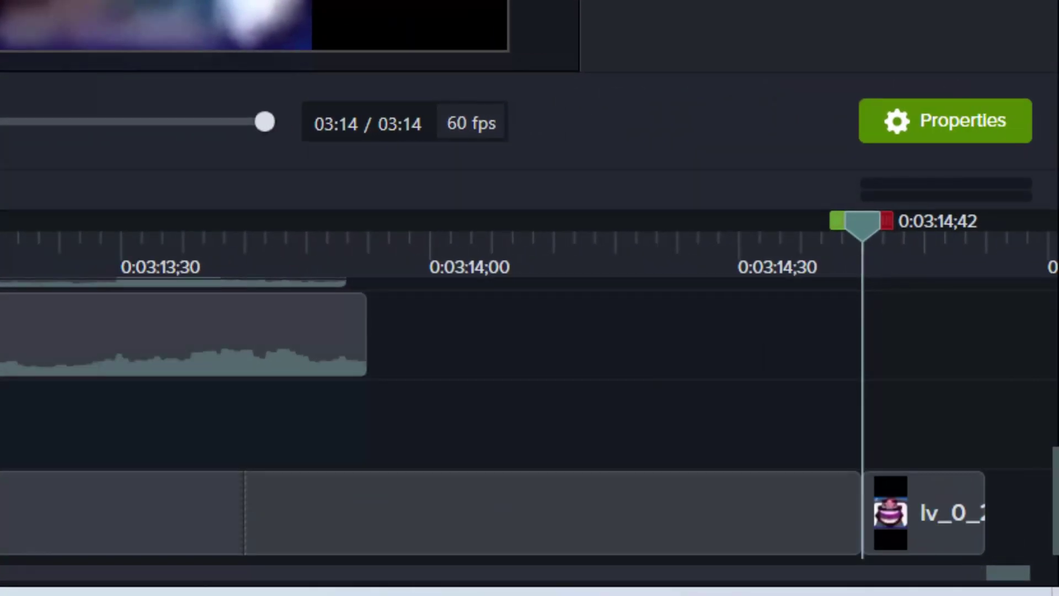
pyautogui.keyDown('ctrl'); pyautogui.scroll(2, 212, 366); pyautogui.keyUp('ctrl')
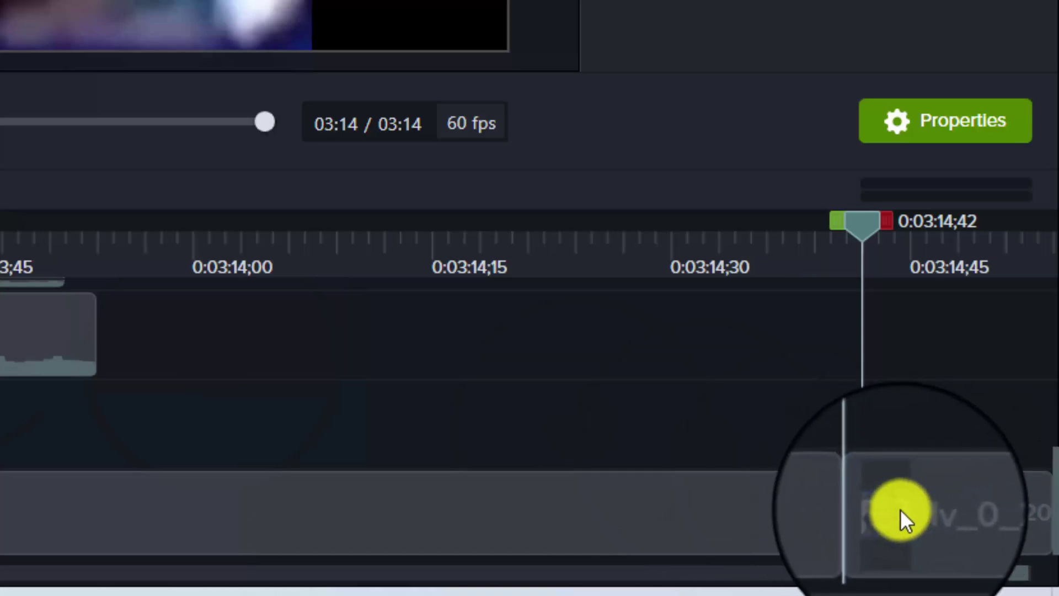
pyautogui.moveTo(901, 508); pyautogui.dragTo(995, 490)
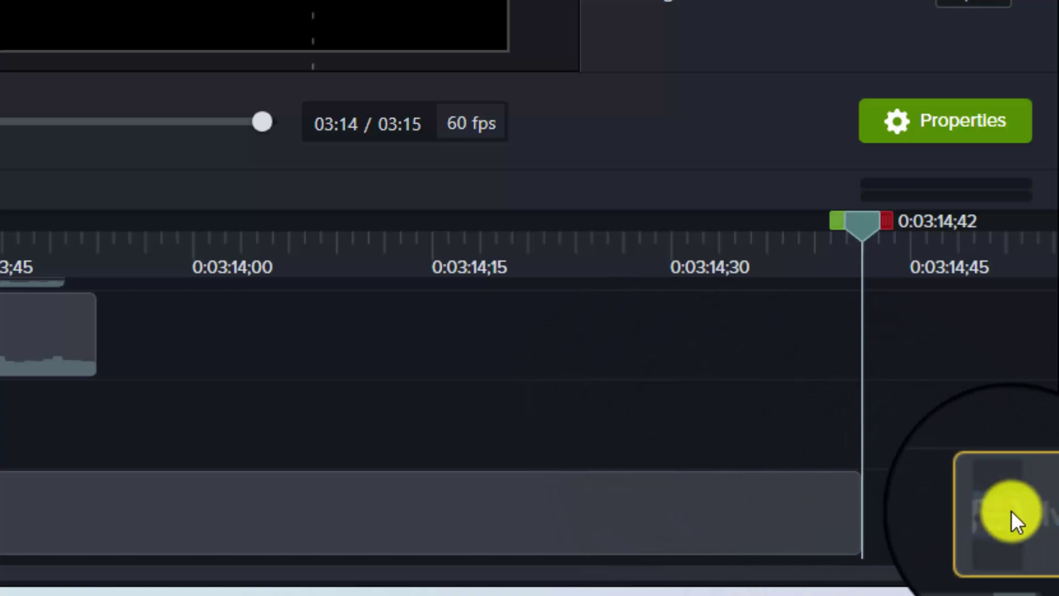
pyautogui.moveTo(1011, 511)
pyautogui.mouseDown()
pyautogui.moveTo(824, 402)
pyautogui.moveTo(1049, 372)
pyautogui.mouseUp()
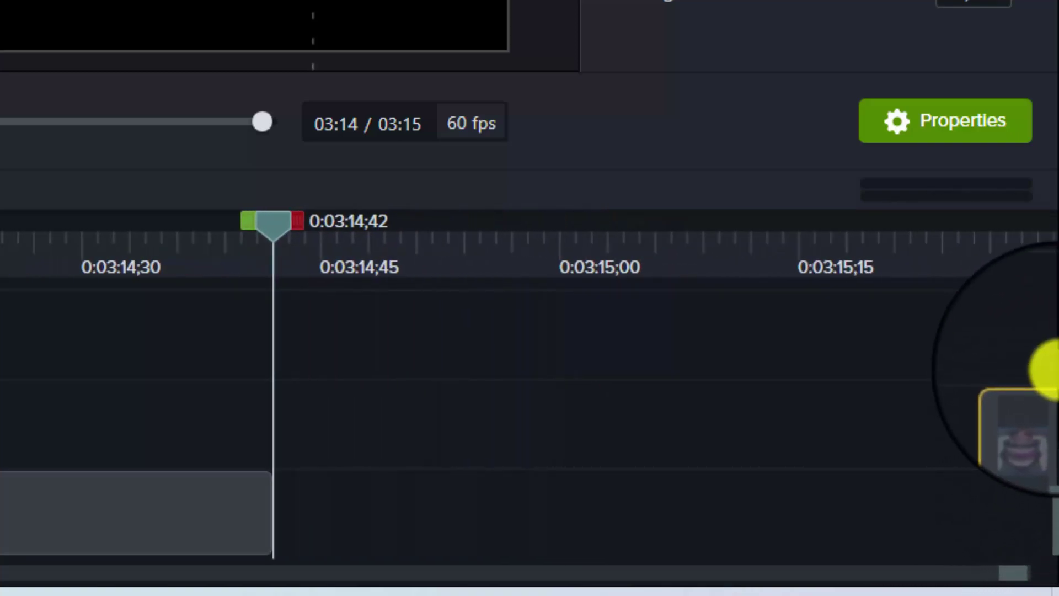
pyautogui.moveTo(1044, 368); pyautogui.dragTo(978, 537)
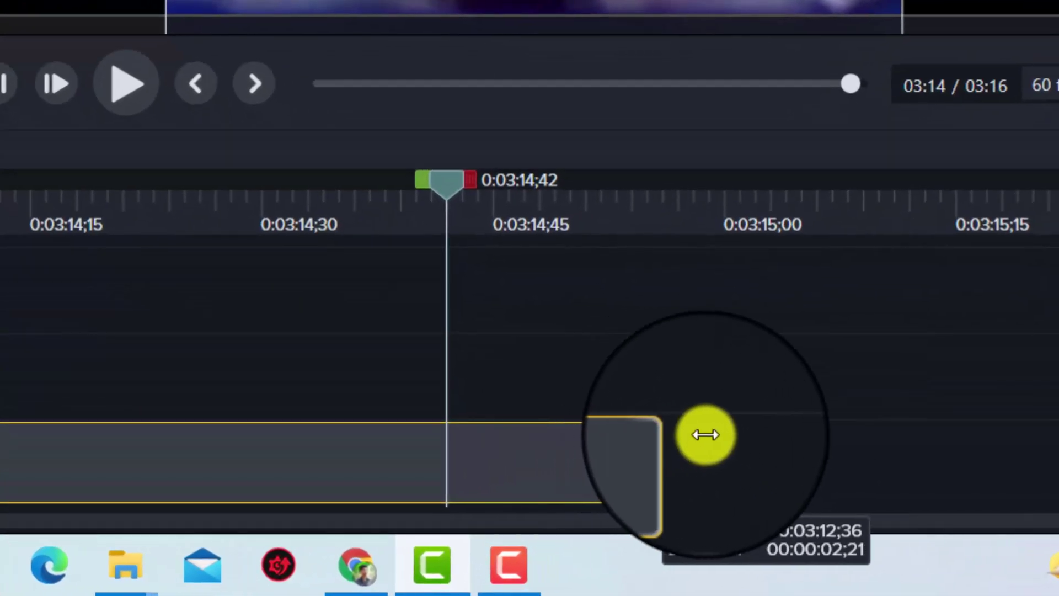
# - Trim the Track 1 clip's end to about 0:03:14 and return the playhead to 0:03:13;44
pyautogui.moveTo(565, 524); pyautogui.dragTo(826, 526)
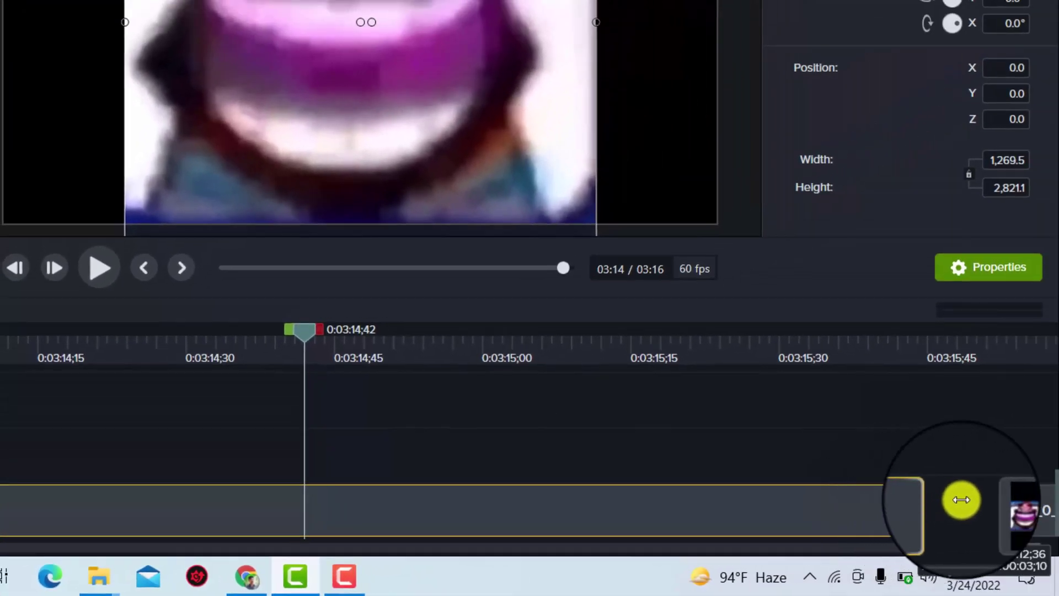
pyautogui.moveTo(1044, 448); pyautogui.dragTo(1004, 490)
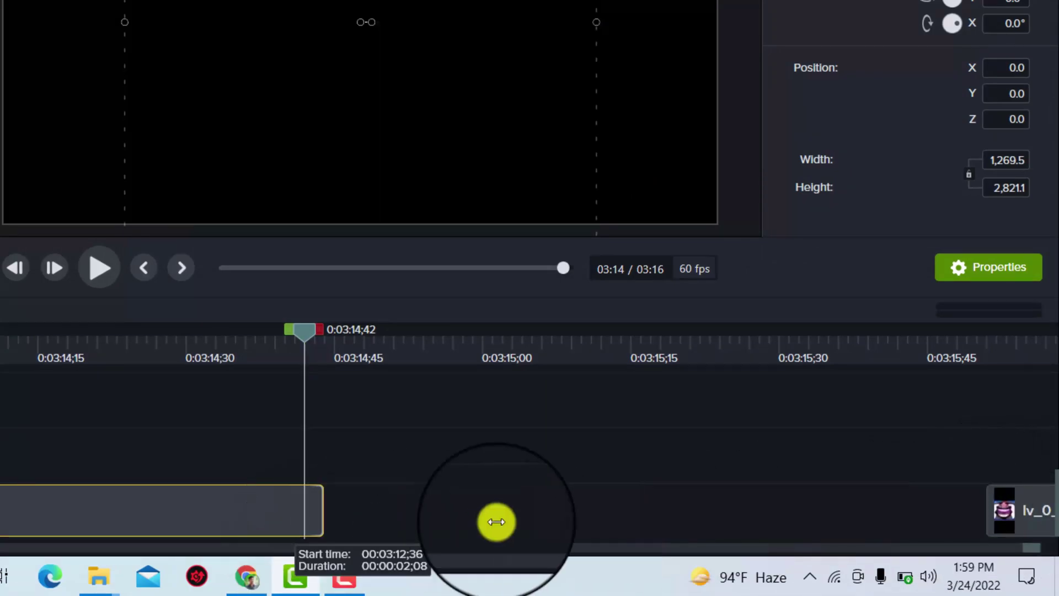
pyautogui.moveTo(979, 504)
pyautogui.mouseDown()
pyautogui.moveTo(884, 527)
pyautogui.moveTo(850, 517)
pyautogui.mouseUp()
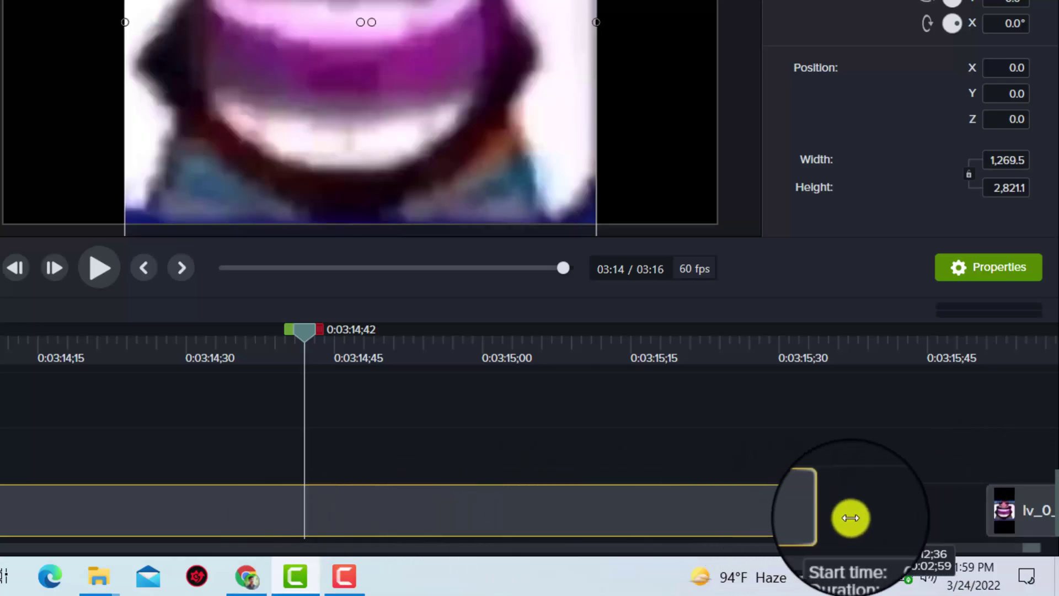
pyautogui.moveTo(850, 517); pyautogui.dragTo(34, 511)
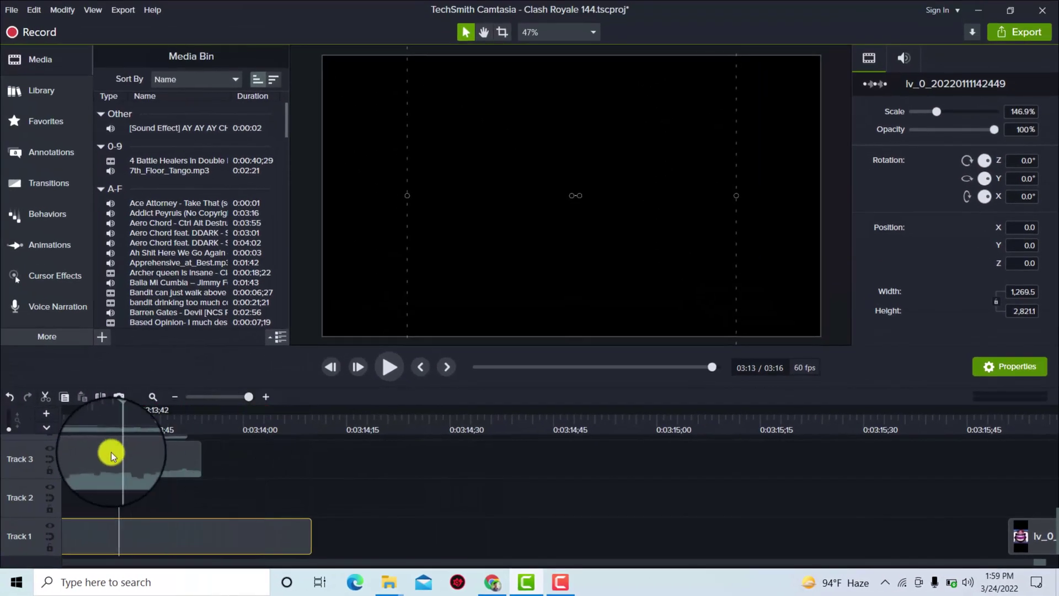
pyautogui.moveTo(253, 425)
pyautogui.mouseDown()
pyautogui.moveTo(117, 451)
pyautogui.moveTo(284, 477)
pyautogui.mouseUp()
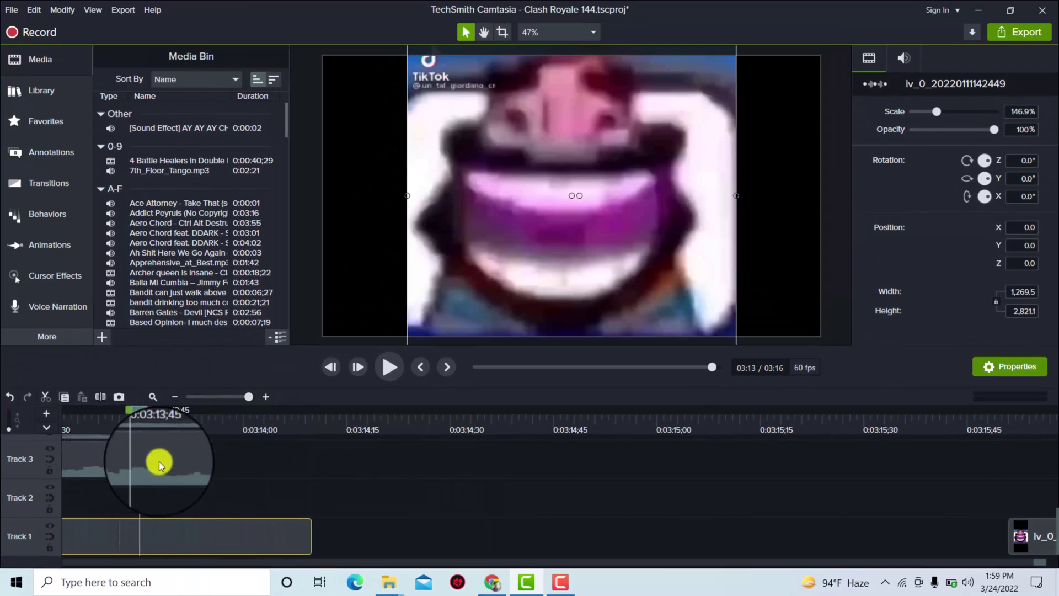
# - Undo, return the playhead to 0:03:13;42, and show Visual Effects from the More panel
pyautogui.hotkey('ctrl', 'z')
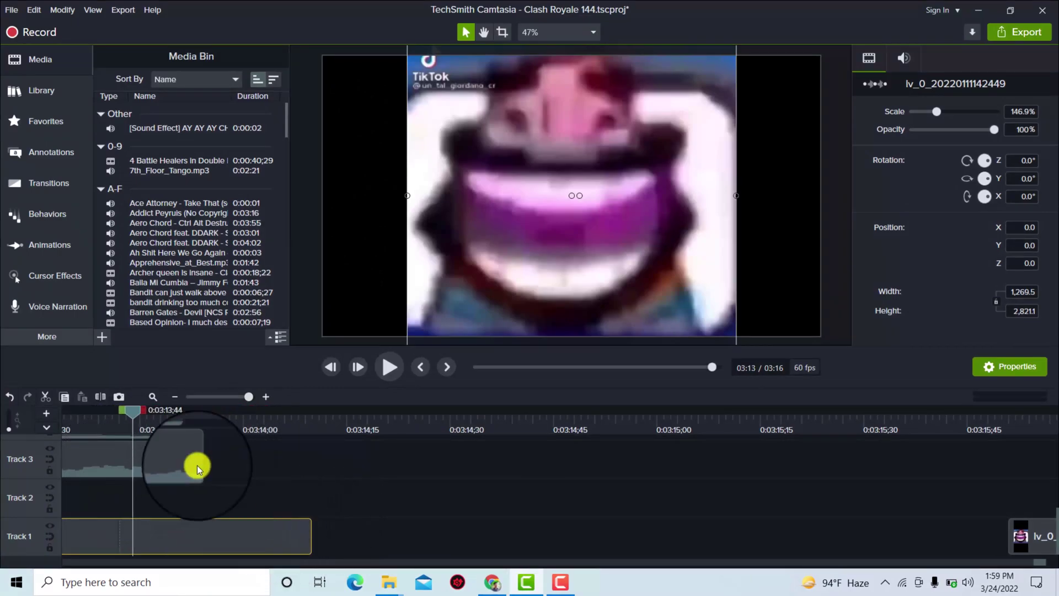
pyautogui.moveTo(131, 409); pyautogui.dragTo(118, 419)
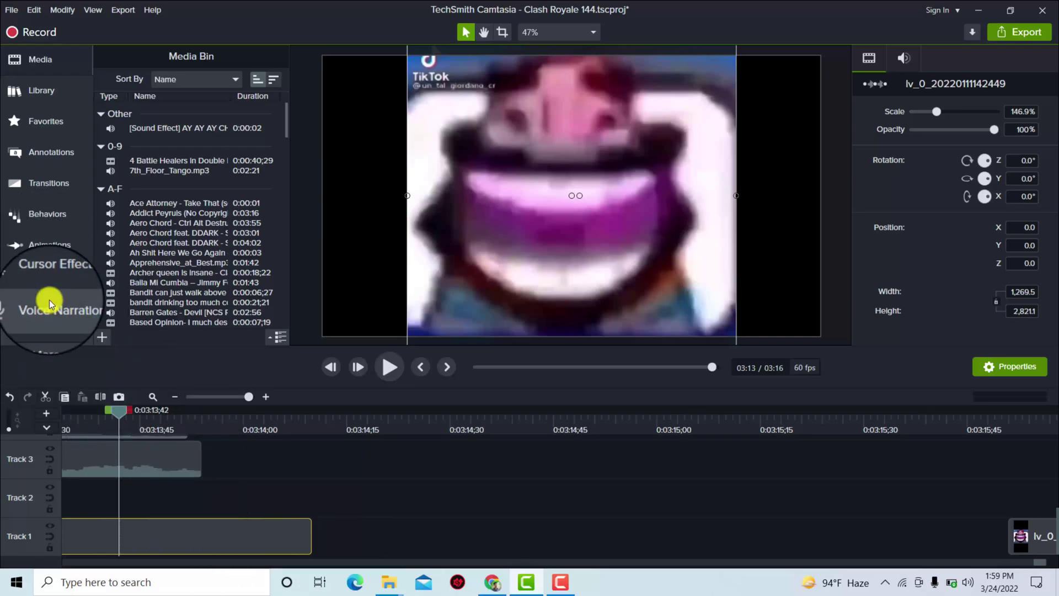
pyautogui.click(78, 331)
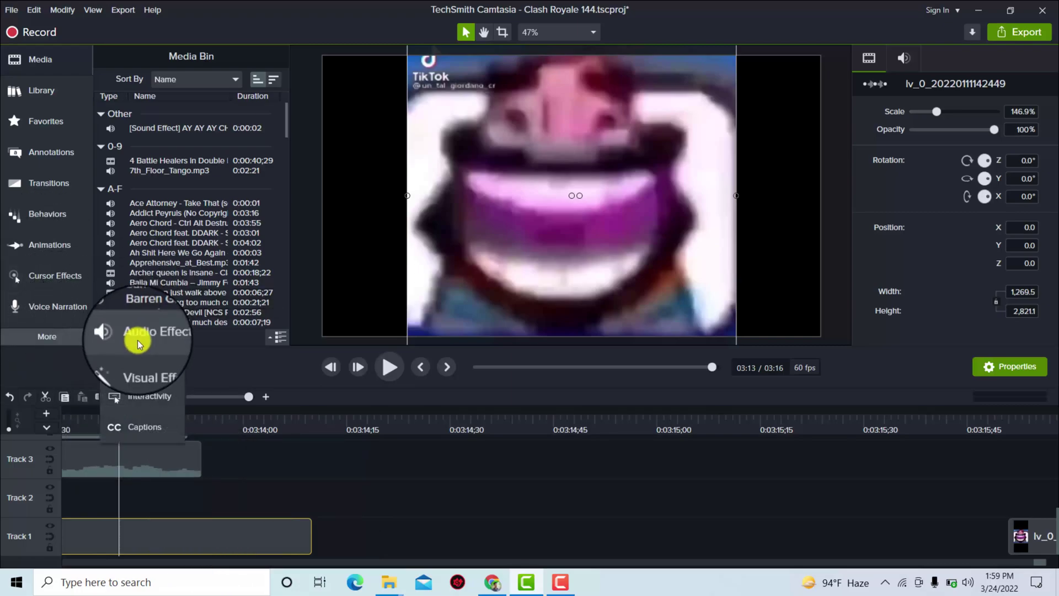
pyautogui.click(141, 366)
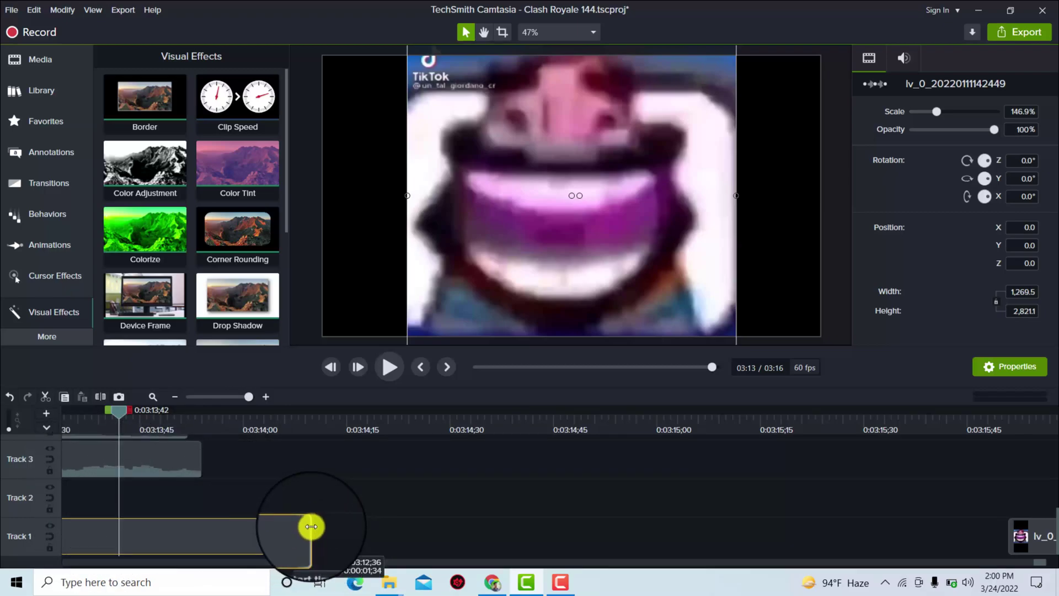
# - Drag the Track 1 freeze clip's right edge until its duration reads about 1;55
pyautogui.moveTo(310, 527); pyautogui.dragTo(704, 526)
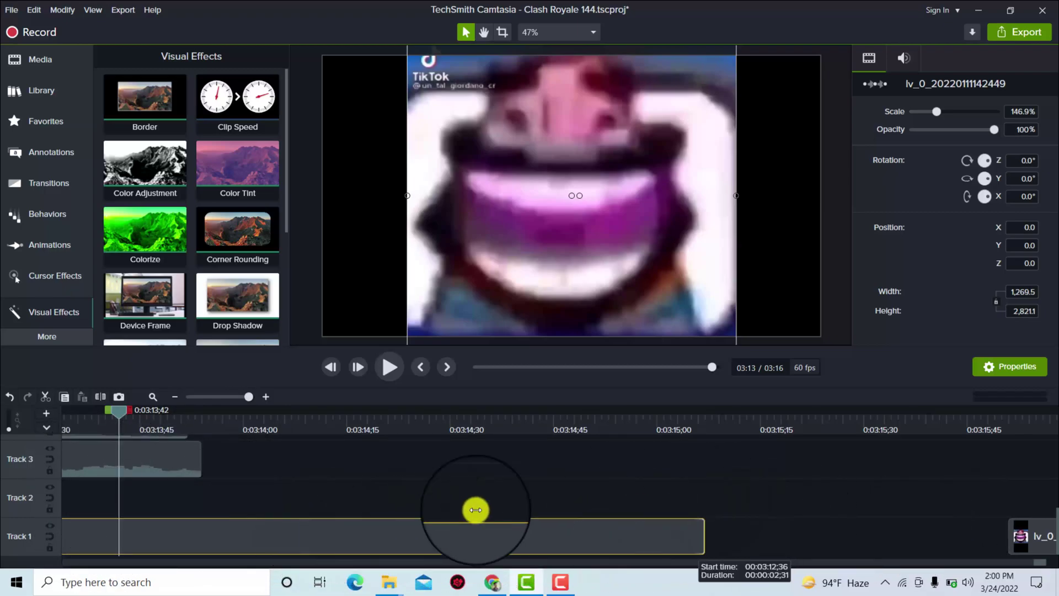
pyautogui.moveTo(475, 510); pyautogui.dragTo(584, 517)
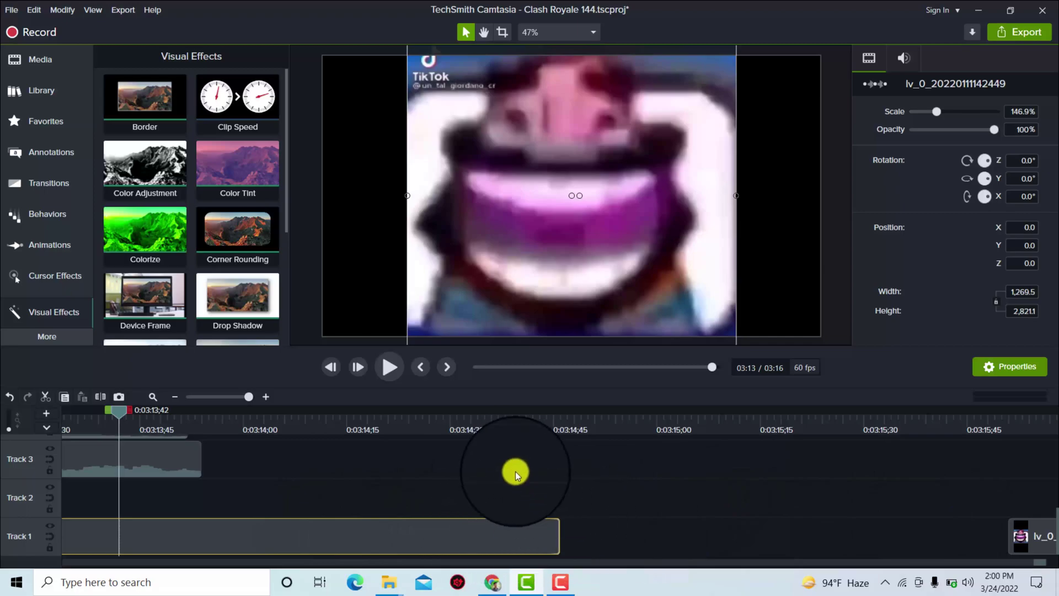
pyautogui.click(560, 521)
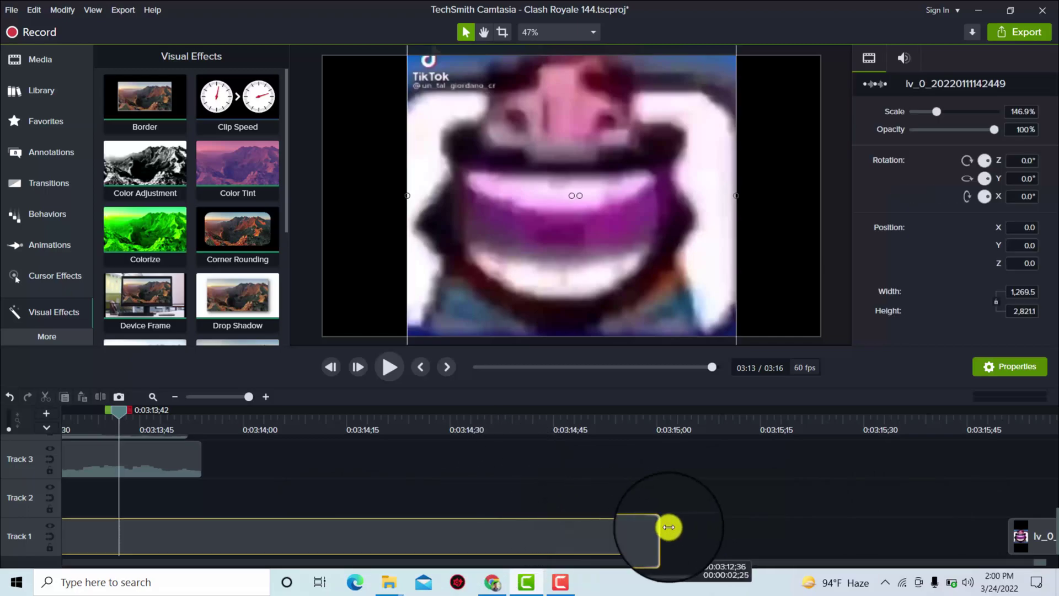
pyautogui.moveTo(669, 527); pyautogui.dragTo(728, 541)
pyautogui.moveTo(842, 536); pyautogui.dragTo(603, 537)
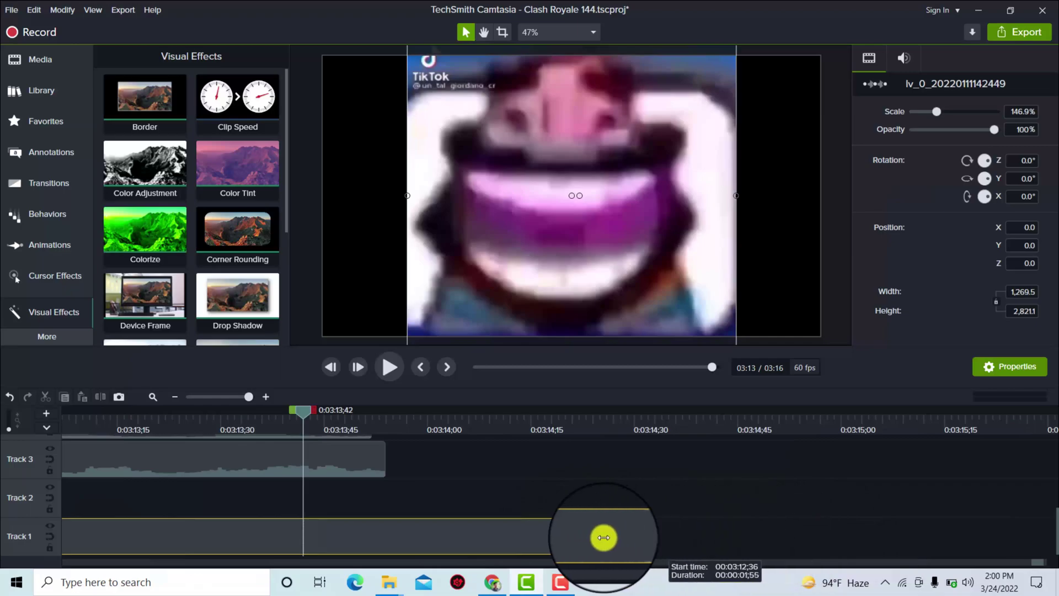